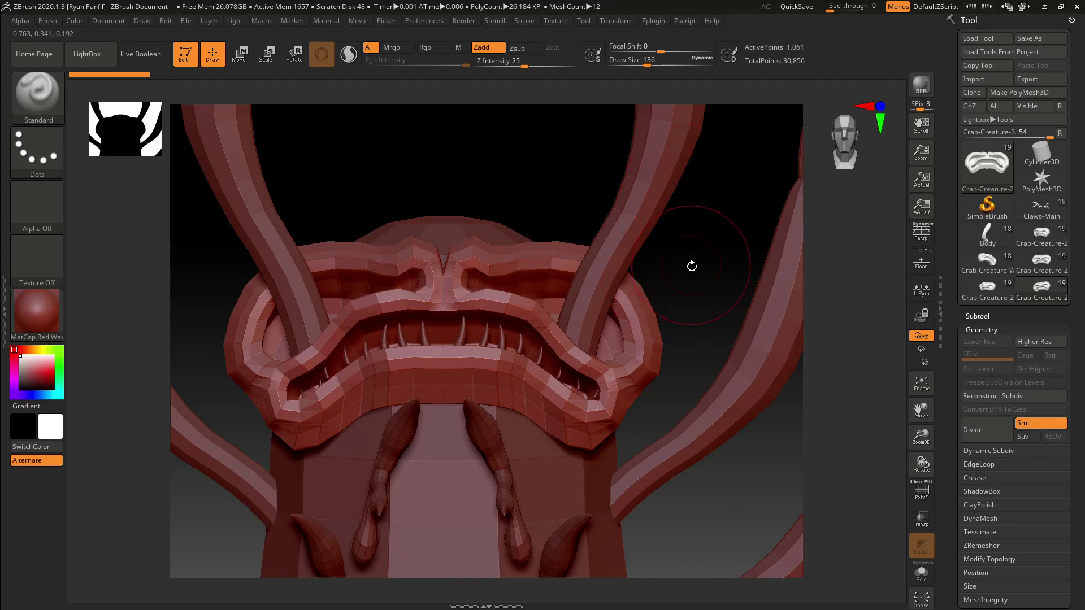
# Select the Move Topological brush for reshaping the creature's face
pyautogui.moveTo(701, 260); pyautogui.dragTo(685, 287)
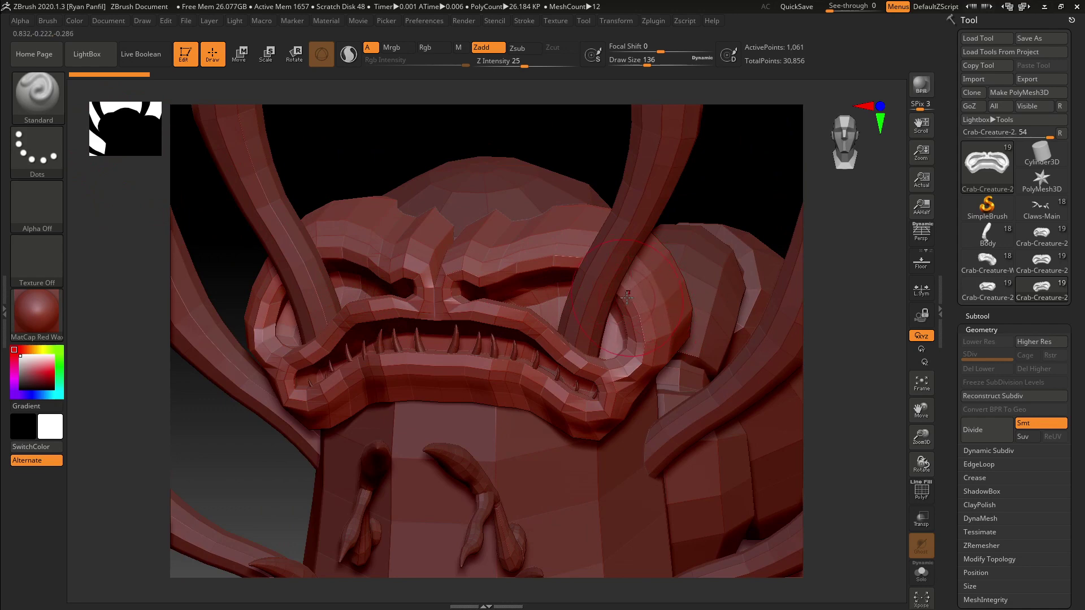
pyautogui.press('b')
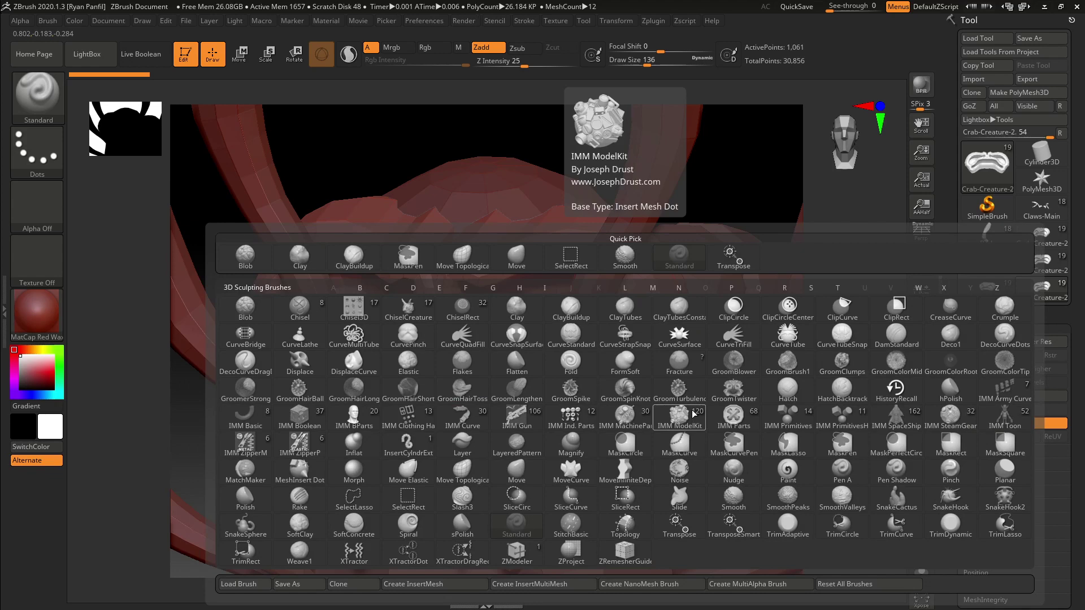
pyautogui.press('m')
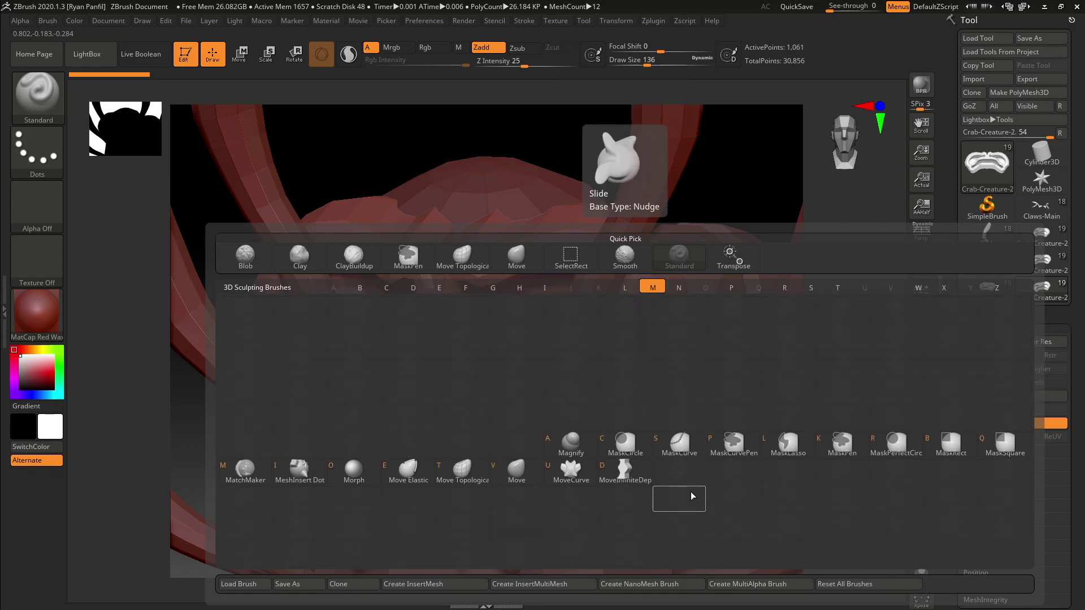
pyautogui.click(462, 470)
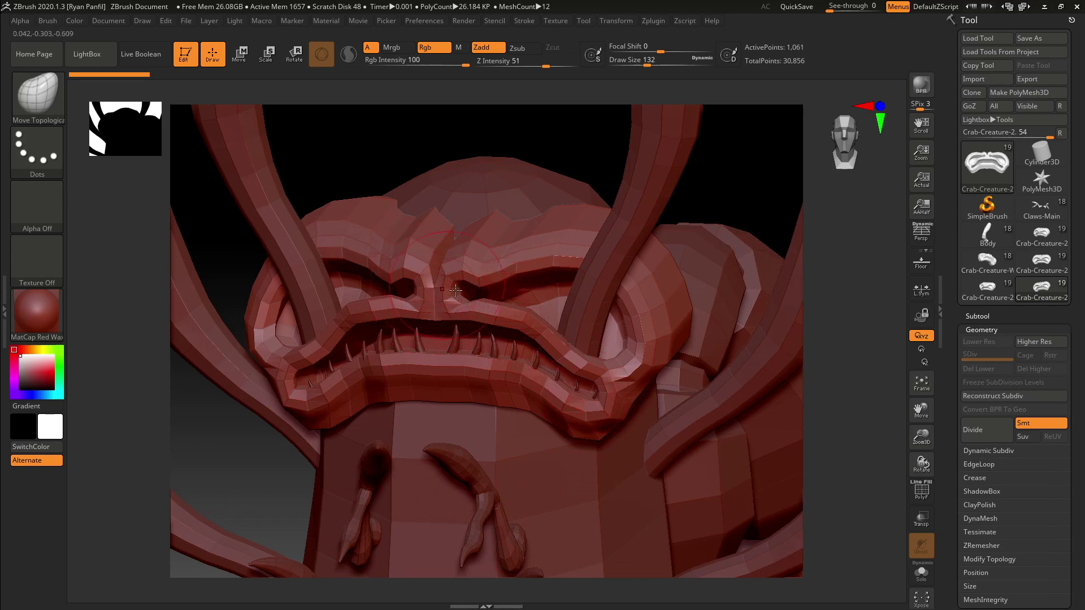
# Configure the brush with draw size 87, focal shift -28 and Z Intensity 34, with Rgb turned off
pyautogui.press('[')
pyautogui.press('[')
pyautogui.press('[')
pyautogui.press('[')
pyautogui.press('[')
pyautogui.press('[')
pyautogui.press('[')
pyautogui.press('[')
pyautogui.press('[')
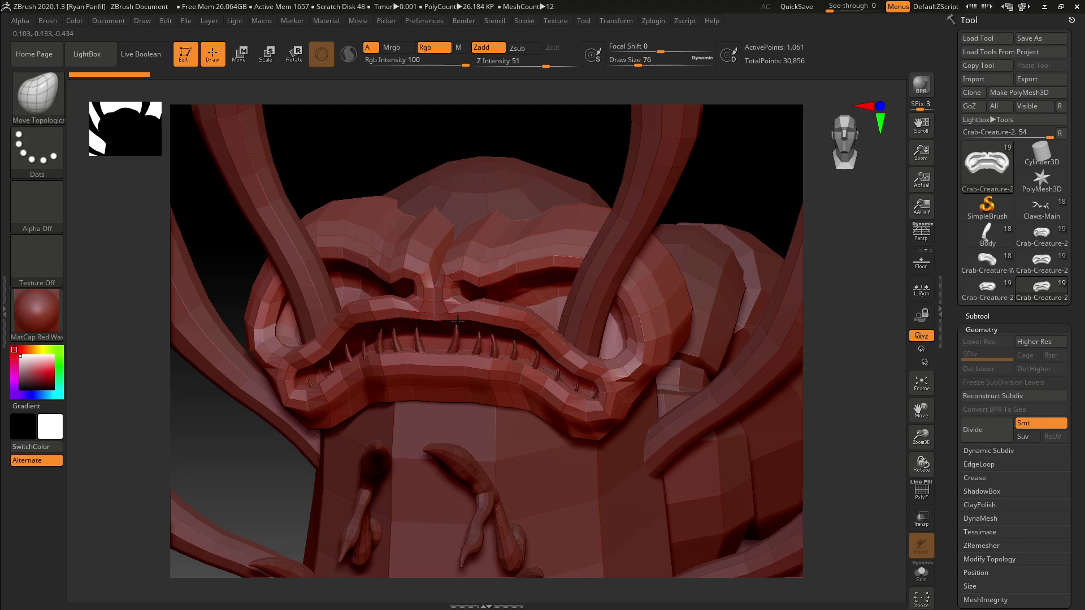
pyautogui.press(']')
pyautogui.press(']')
pyautogui.press(']')
pyautogui.press('[')
pyautogui.press('[')
pyautogui.press('[')
pyautogui.press('[')
pyautogui.press(']')
pyautogui.press(']')
pyautogui.press(']')
pyautogui.press(']')
pyautogui.press(']')
pyautogui.press(']')
pyautogui.press(']')
pyautogui.press(']')
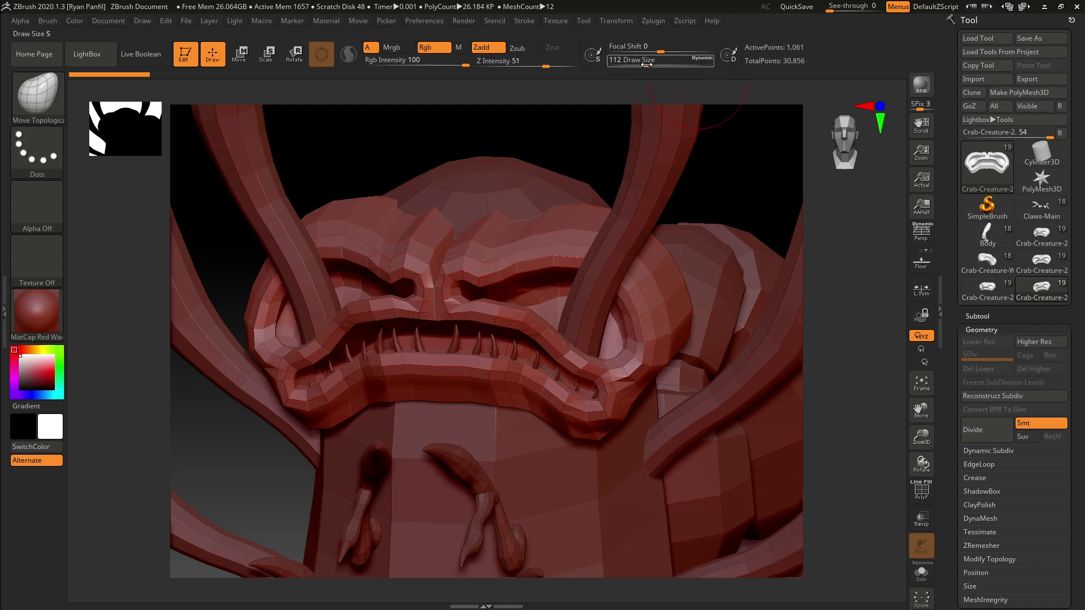
pyautogui.moveTo(644, 66)
pyautogui.mouseDown()
pyautogui.moveTo(659, 51)
pyautogui.moveTo(636, 46)
pyautogui.moveTo(655, 51)
pyautogui.moveTo(640, 64)
pyautogui.moveTo(645, 50)
pyautogui.mouseUp()
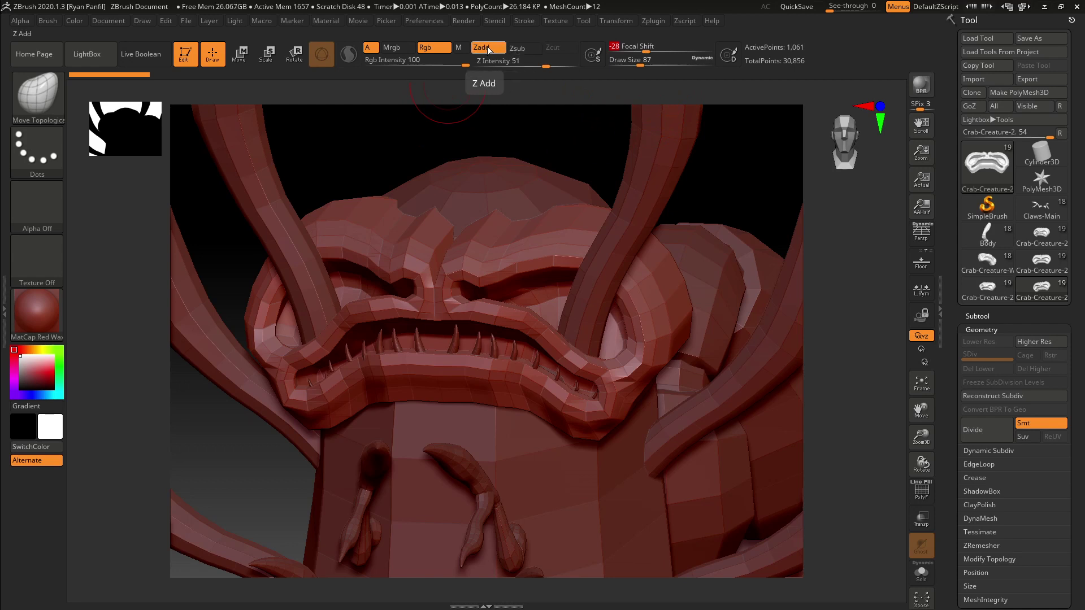
pyautogui.moveTo(544, 67); pyautogui.dragTo(533, 66)
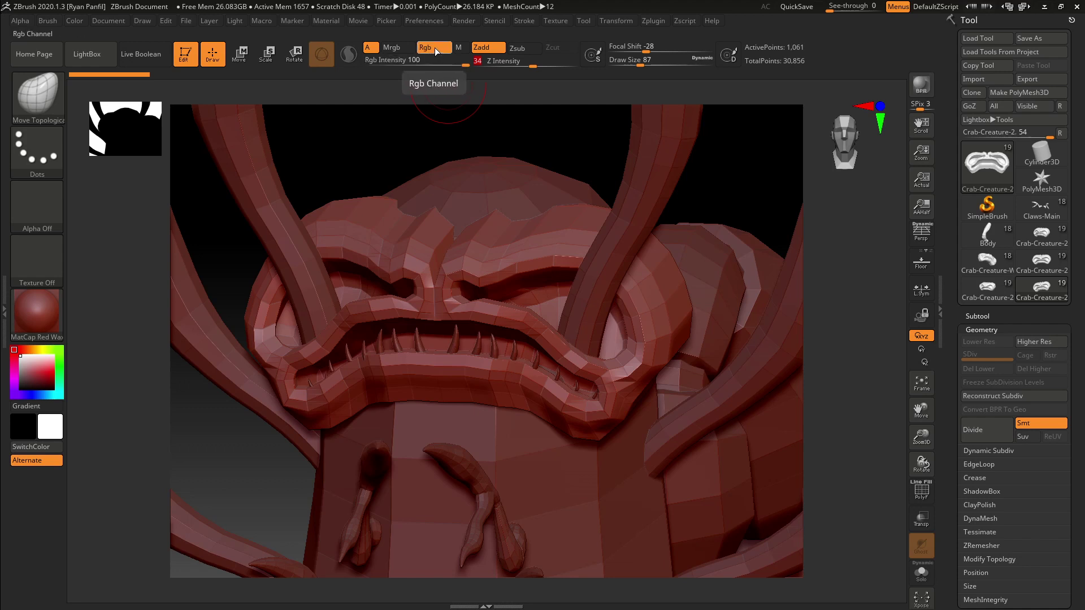
pyautogui.click(435, 47)
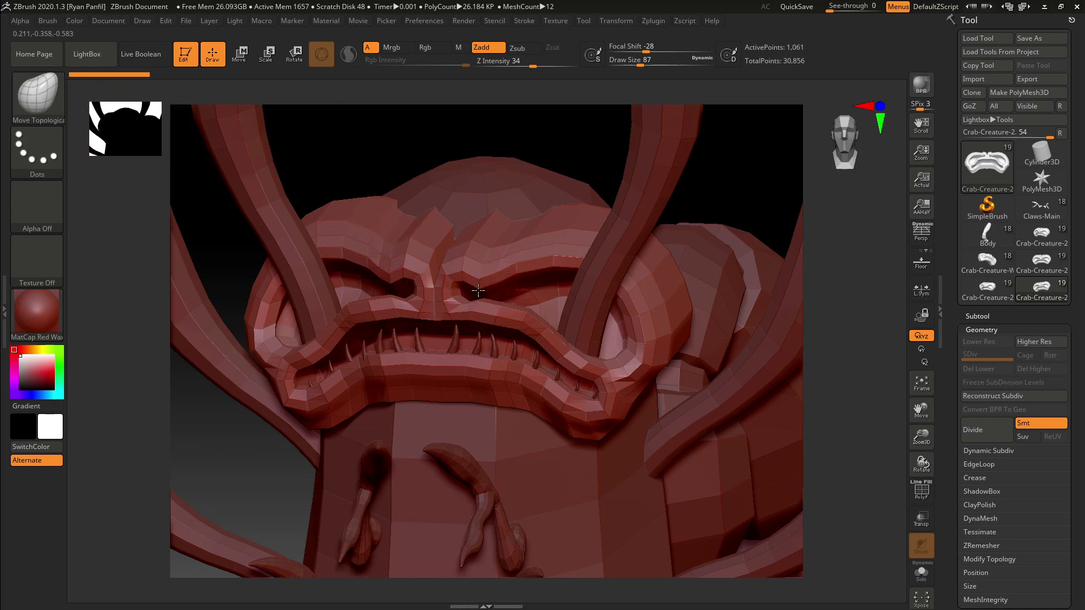
# Undo the one-sided test stroke beside the nose and activate symmetry across the X axis
pyautogui.moveTo(478, 290); pyautogui.dragTo(450, 290)
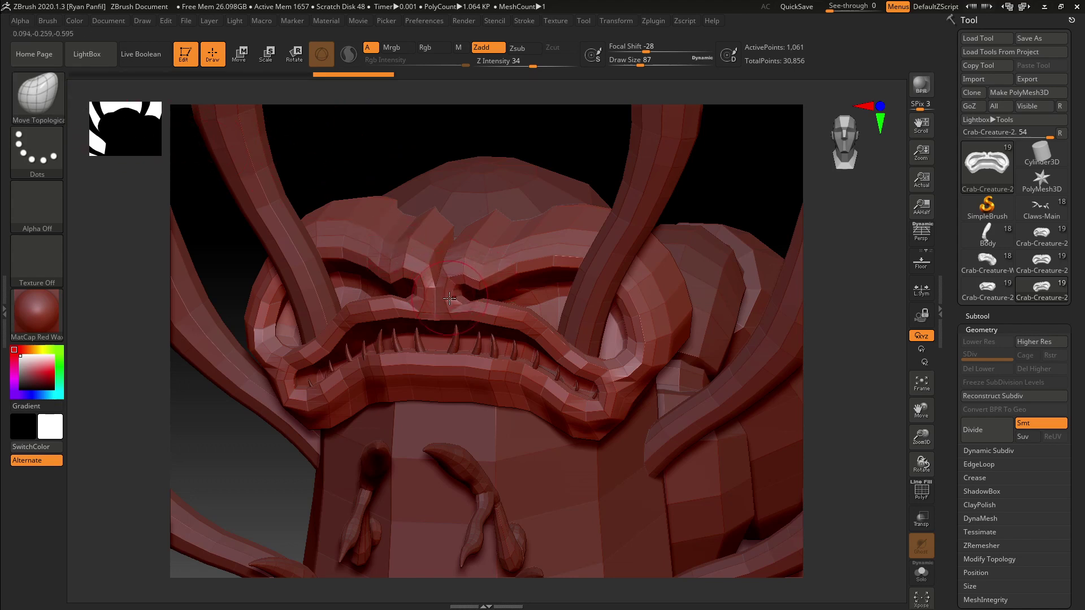
pyautogui.press('ctrl')
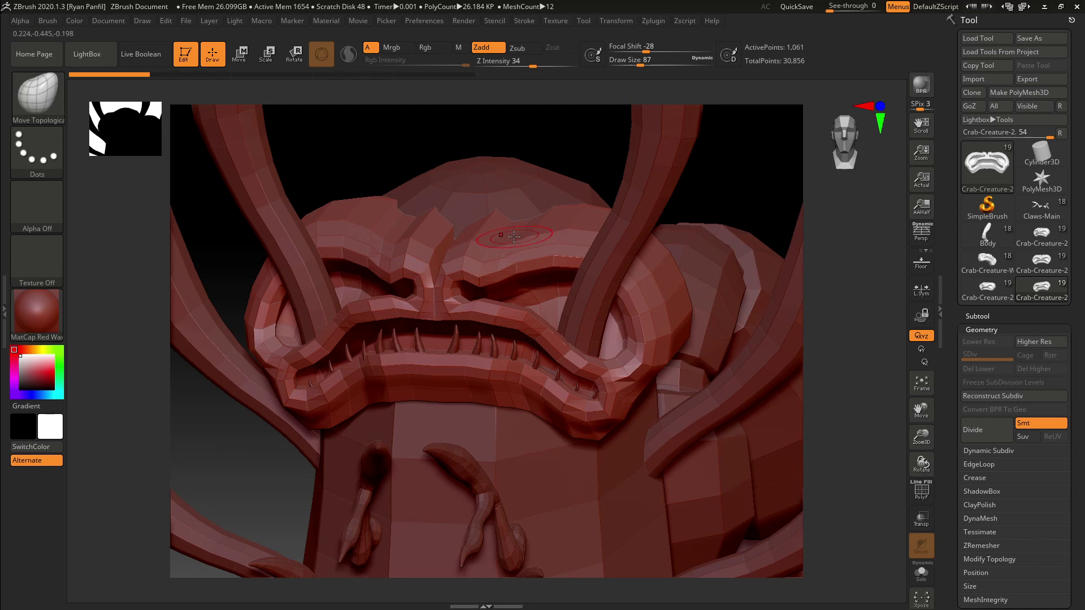
pyautogui.click(617, 21)
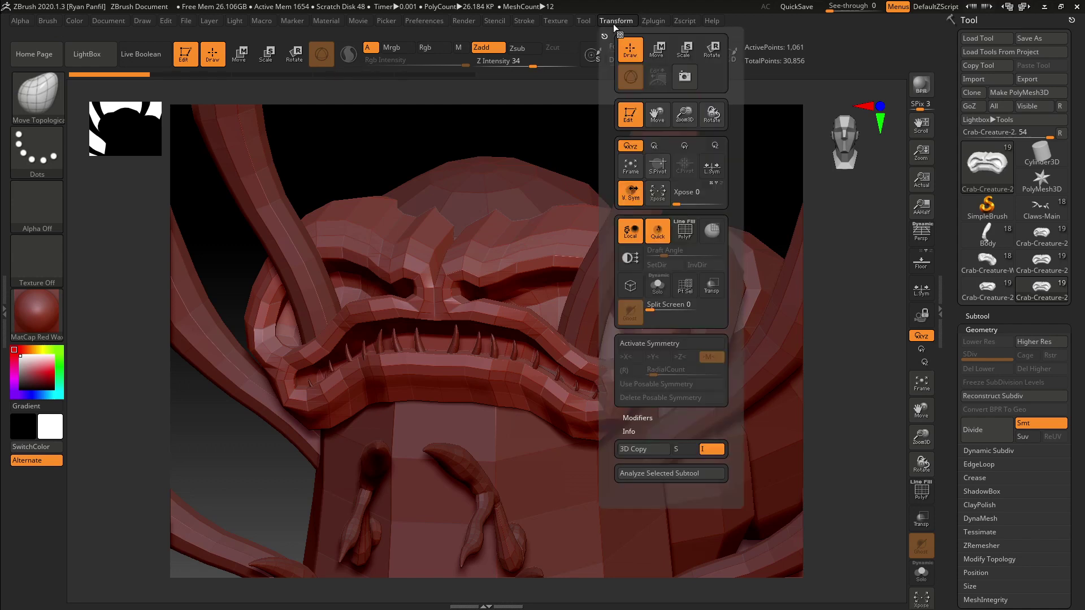
pyautogui.click(653, 344)
pyautogui.click(630, 357)
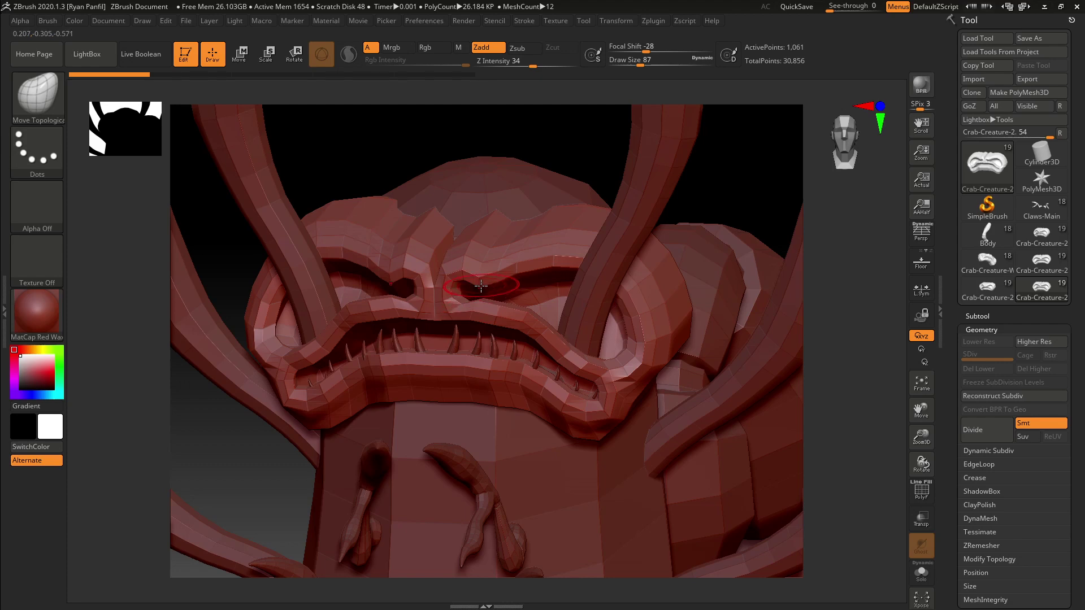
# Pull the inner ends of the brows down toward the nose symmetrically
pyautogui.moveTo(571, 164); pyautogui.dragTo(534, 197)
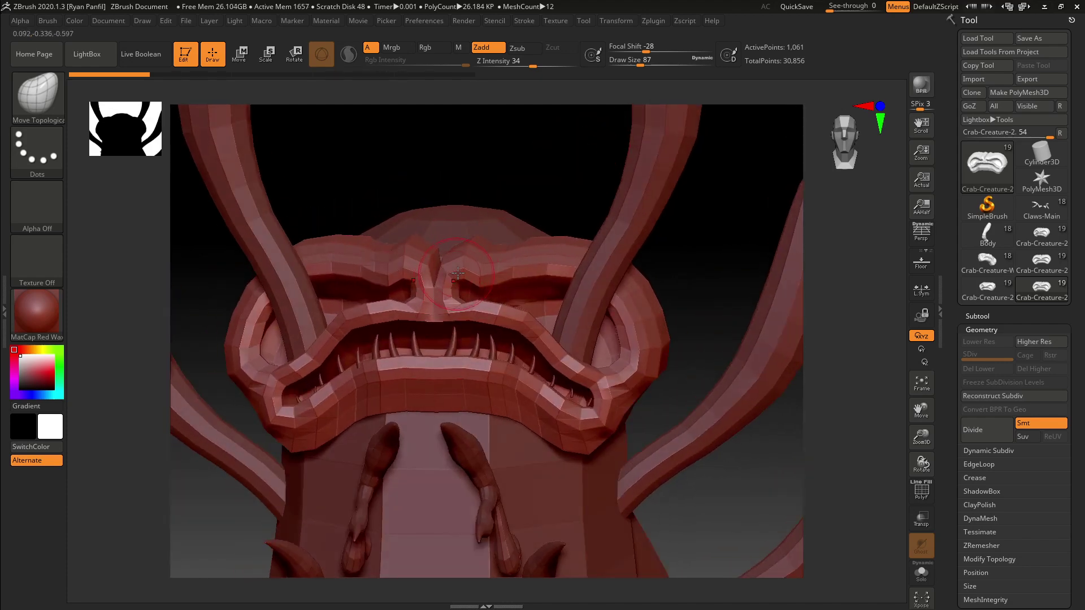
pyautogui.moveTo(465, 272)
pyautogui.mouseDown()
pyautogui.moveTo(453, 289)
pyautogui.moveTo(473, 291)
pyautogui.moveTo(458, 300)
pyautogui.mouseUp()
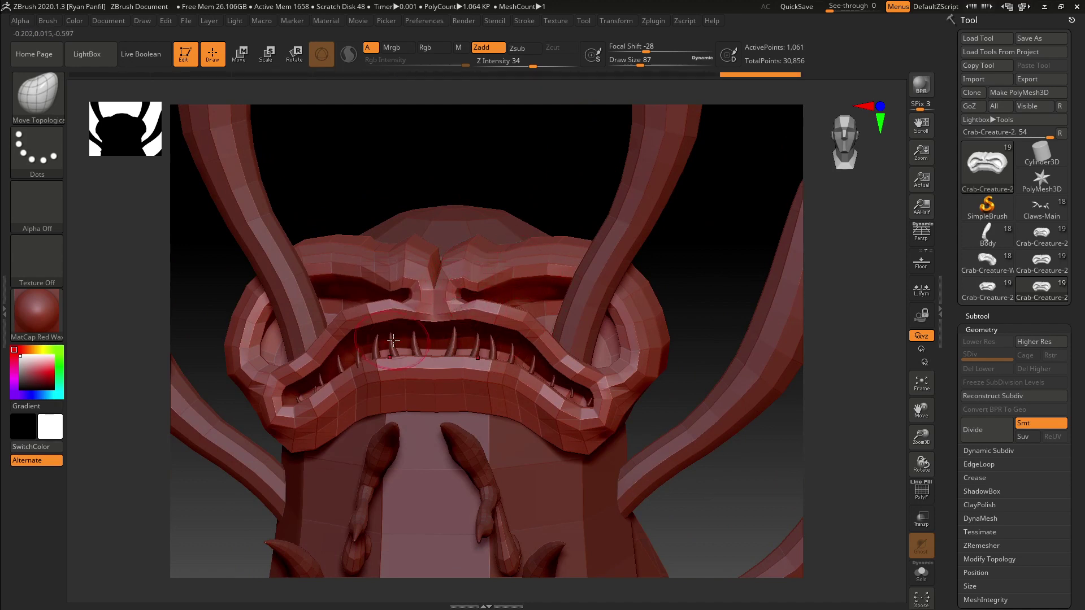
# Switch to Photos to examine the Crab-Creature-Face.png reference image, and return to ZBrush
pyautogui.hotkey('alt', 'Tab')
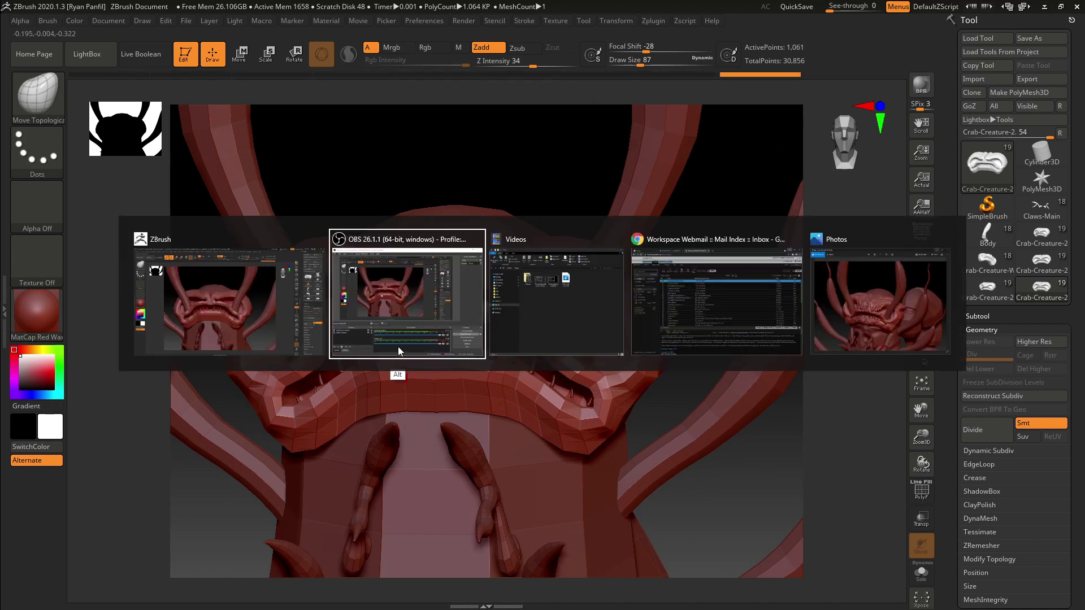
pyautogui.click(880, 310)
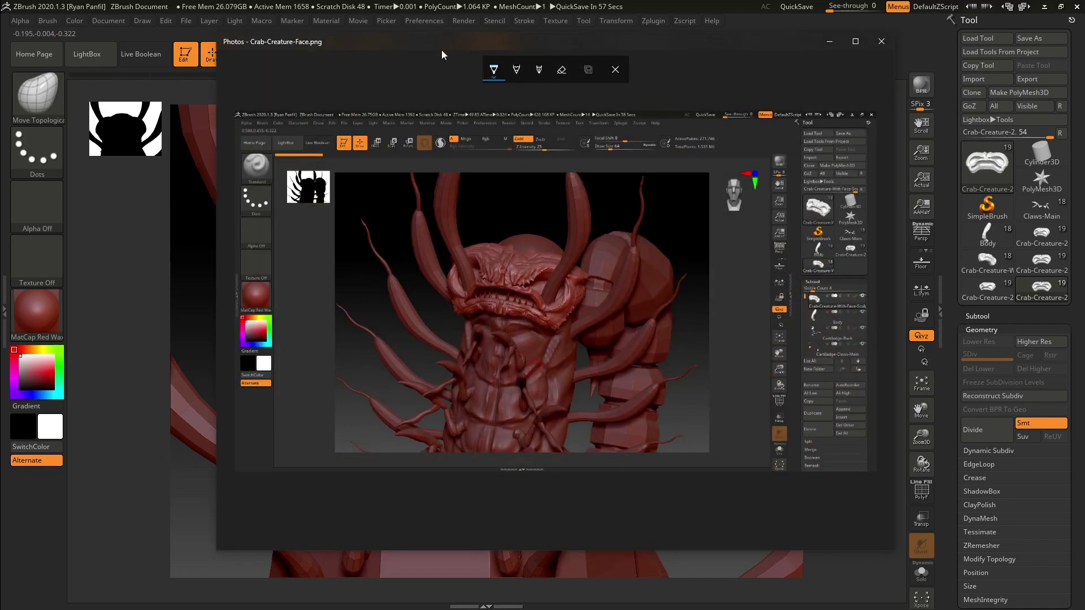
pyautogui.moveTo(366, 39); pyautogui.dragTo(325, 55)
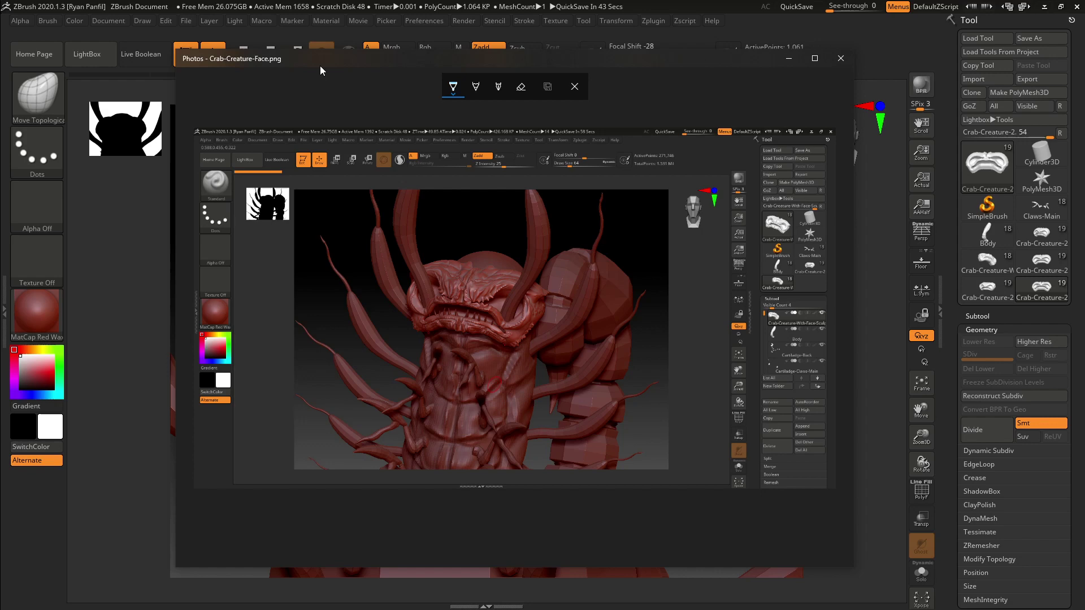
pyautogui.hotkey('alt', 'Tab')
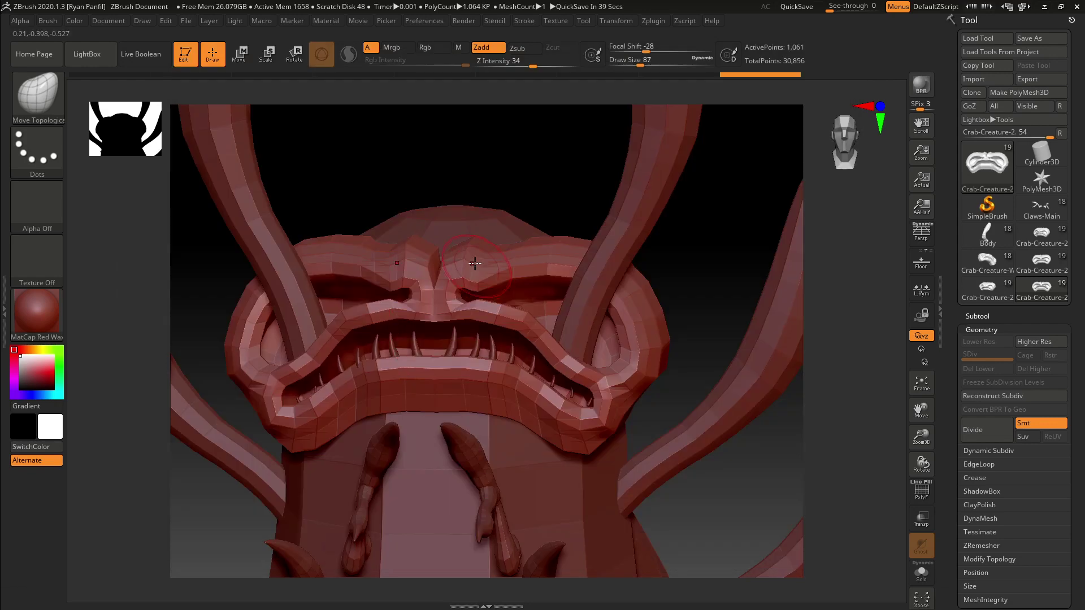
# Reshape the inner brow and bridge of the nose into a deeper frown, enlarging the draw size to 139
pyautogui.moveTo(548, 181); pyautogui.dragTo(531, 214)
pyautogui.moveTo(452, 283)
pyautogui.mouseDown()
pyautogui.moveTo(465, 301)
pyautogui.moveTo(435, 310)
pyautogui.mouseUp()
pyautogui.press(']')
pyautogui.press(']')
pyautogui.press(']')
pyautogui.moveTo(503, 202); pyautogui.dragTo(473, 225)
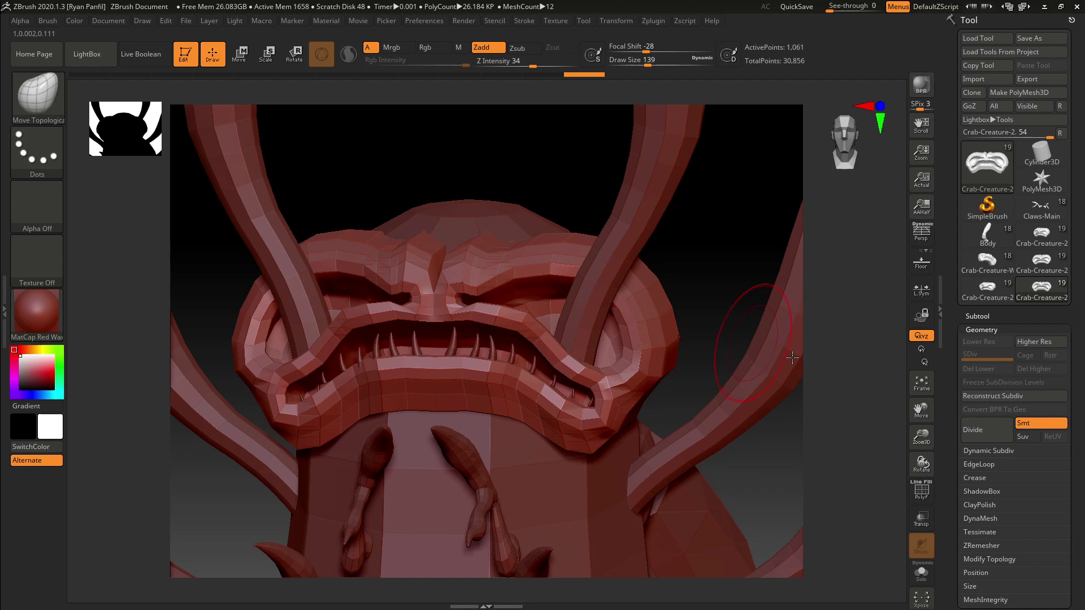
# Reduce the draw size to 39 and reshape the inner eye corners beside the nose
pyautogui.moveTo(919, 438); pyautogui.dragTo(710, 392)
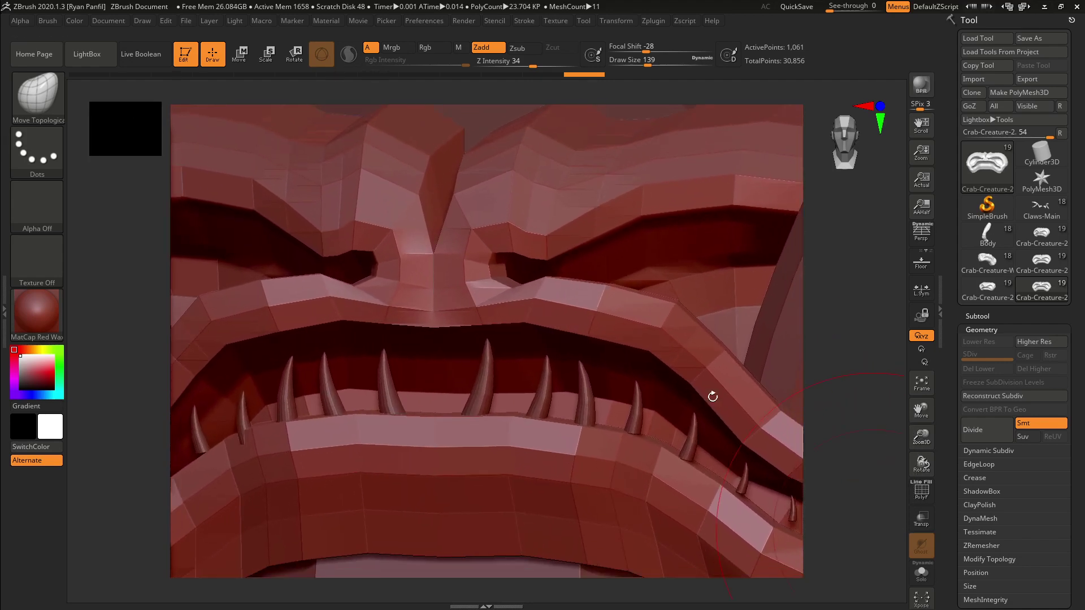
pyautogui.moveTo(844, 215)
pyautogui.mouseDown()
pyautogui.moveTo(830, 229)
pyautogui.moveTo(833, 210)
pyautogui.mouseUp()
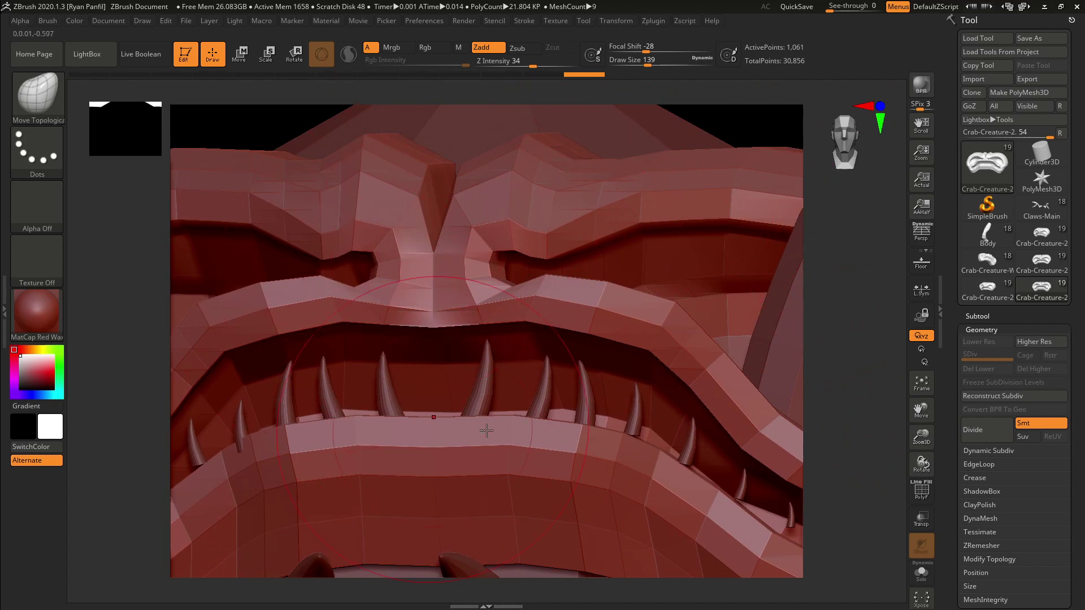
pyautogui.moveTo(859, 261); pyautogui.dragTo(809, 99)
pyautogui.moveTo(832, 331); pyautogui.dragTo(858, 325)
pyautogui.press('[')
pyautogui.press('[')
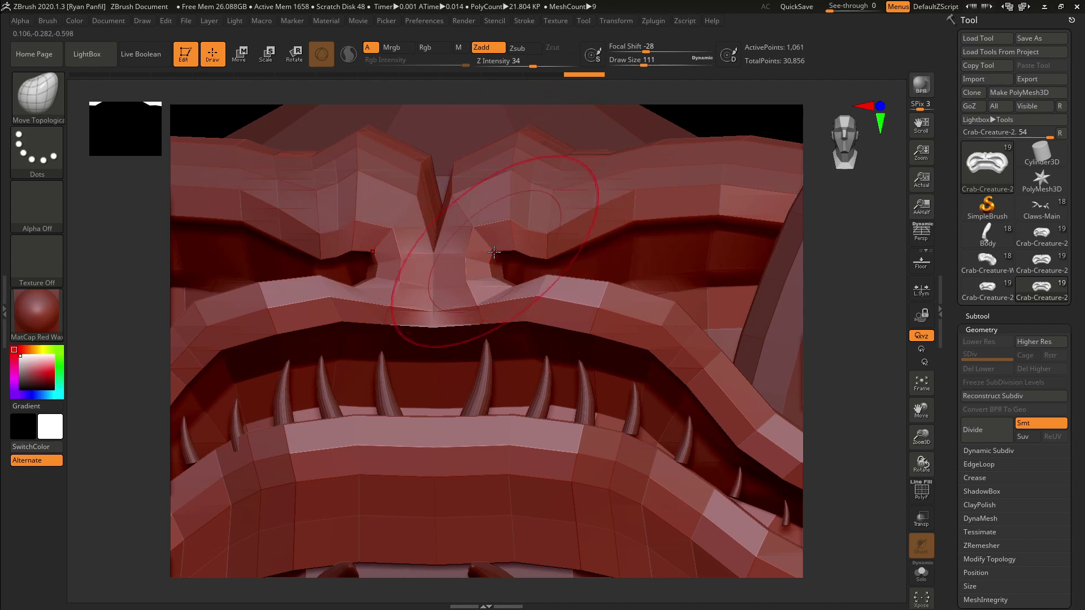
pyautogui.press('[')
pyautogui.press('[')
pyautogui.press('[')
pyautogui.press('[')
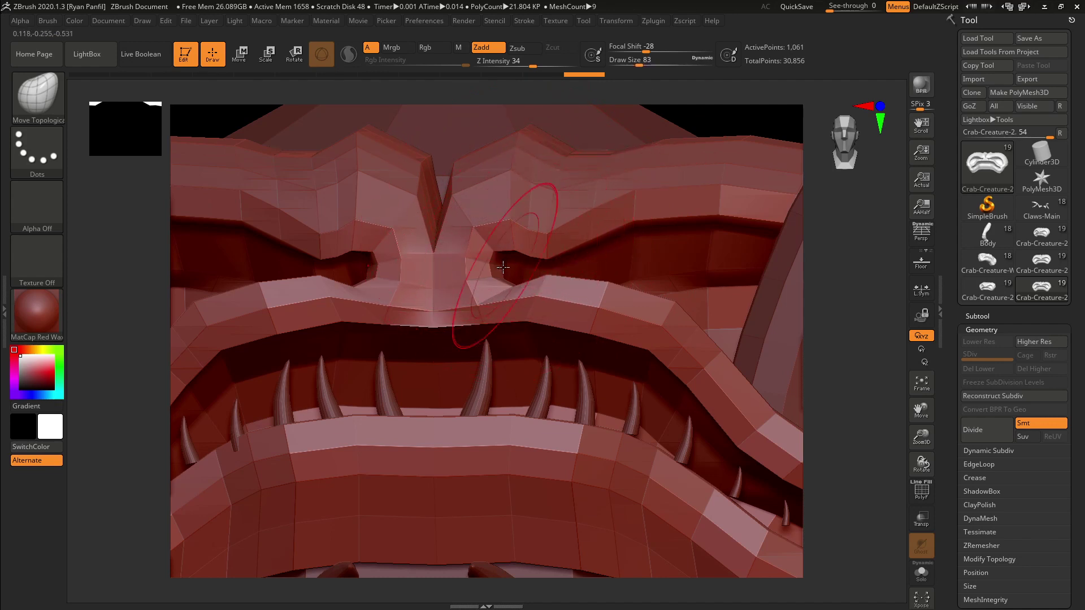
pyautogui.press('[')
pyautogui.moveTo(503, 255); pyautogui.dragTo(481, 230)
pyautogui.press(']')
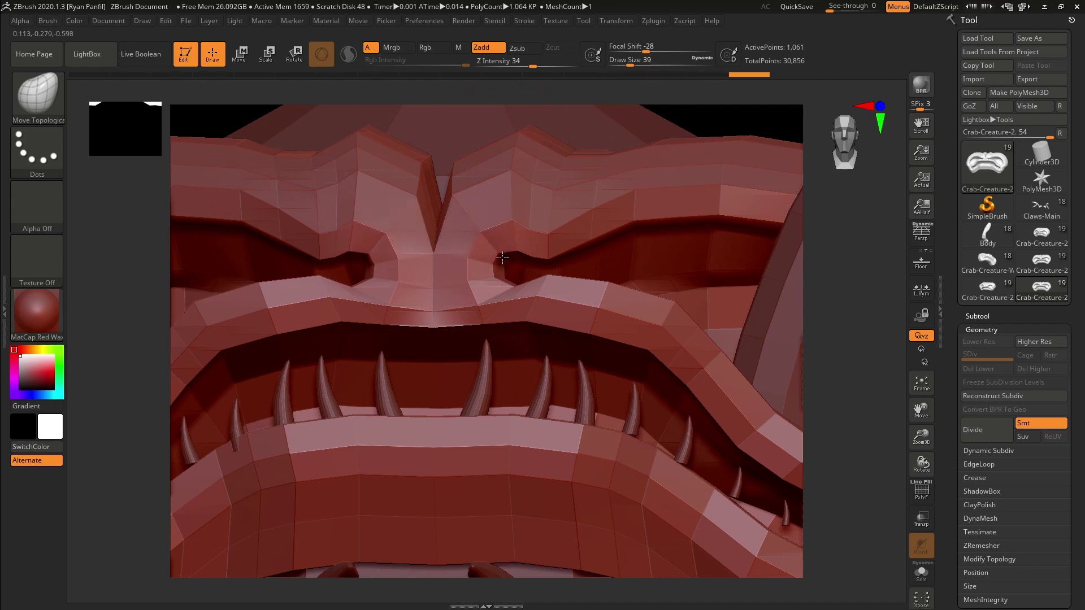
# Set the draw size to 67 and pull the upper eyelids down over the inner half of the eye openings
pyautogui.moveTo(846, 299); pyautogui.dragTo(787, 295)
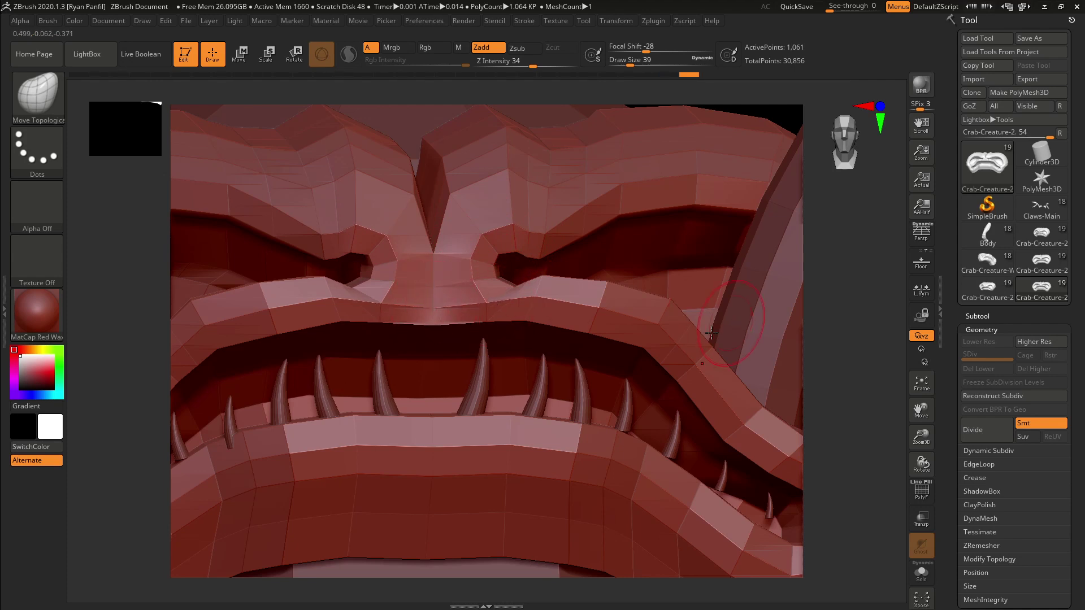
pyautogui.moveTo(863, 321); pyautogui.dragTo(757, 235)
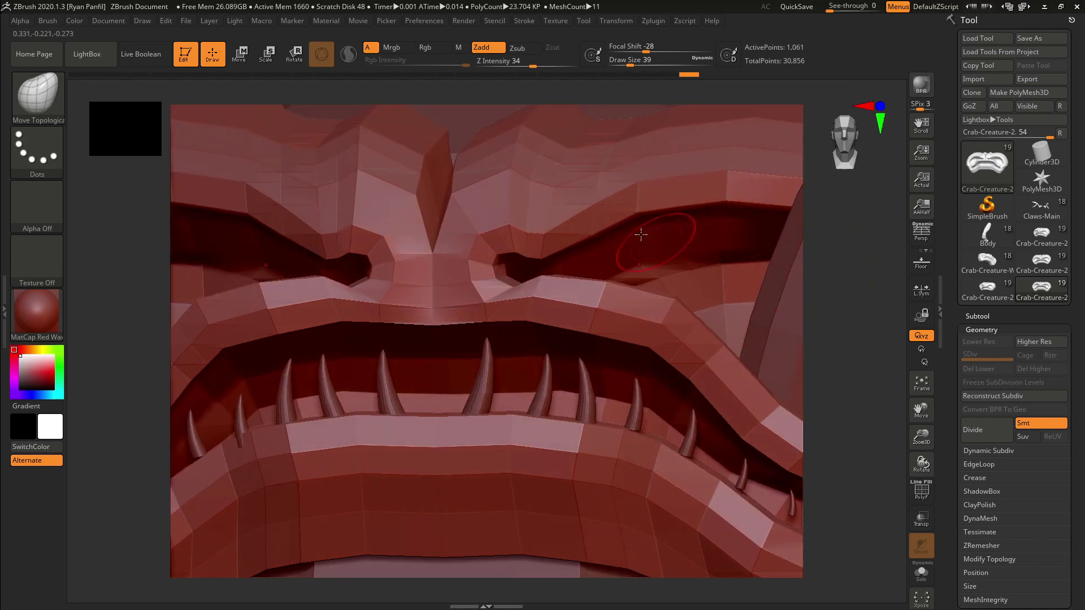
pyautogui.press(']')
pyautogui.press(']')
pyautogui.press(']')
pyautogui.press(']')
pyautogui.press(']')
pyautogui.press(']')
pyautogui.moveTo(641, 233); pyautogui.dragTo(641, 274)
pyautogui.moveTo(595, 234); pyautogui.dragTo(592, 246)
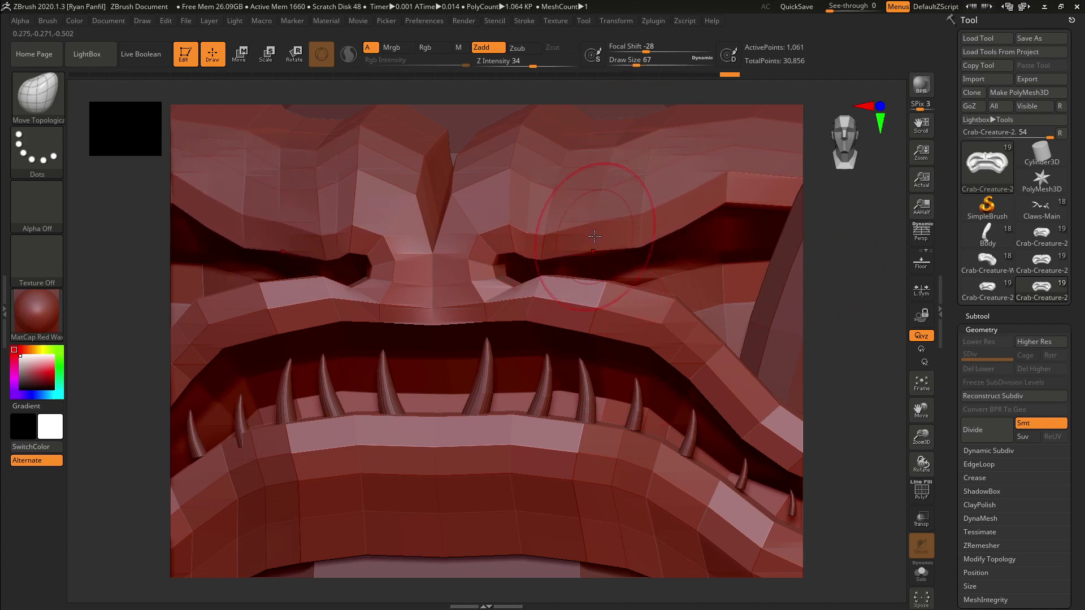
# Refine the edge of the upper eyelids and brows, working from front and raised angles
pyautogui.moveTo(921, 412)
pyautogui.mouseDown()
pyautogui.moveTo(919, 421)
pyautogui.moveTo(921, 398)
pyautogui.mouseUp()
pyautogui.moveTo(855, 229); pyautogui.dragTo(843, 279)
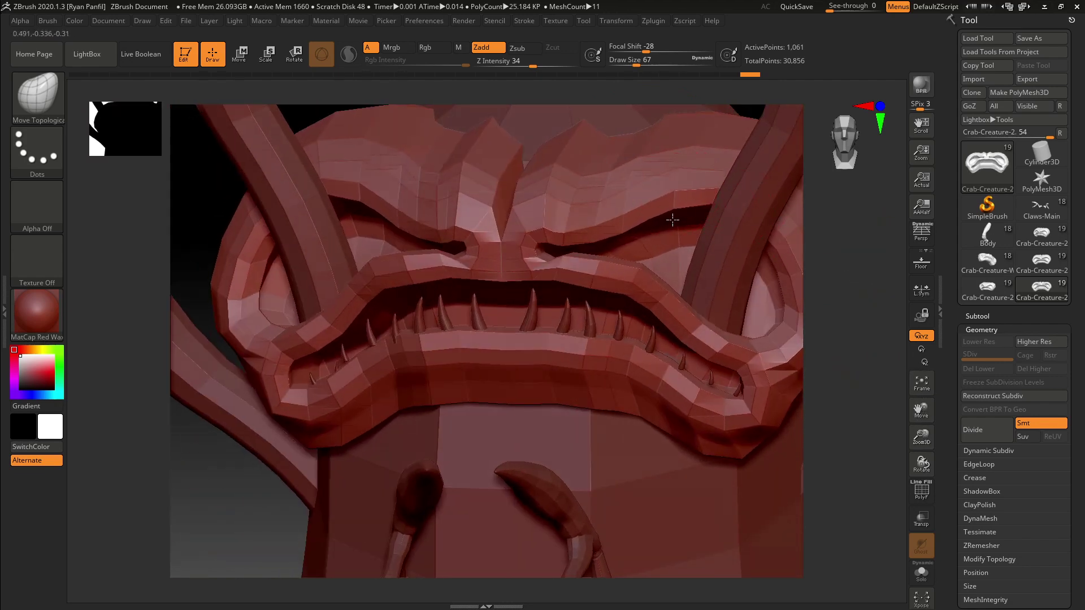
pyautogui.moveTo(819, 255); pyautogui.dragTo(826, 223)
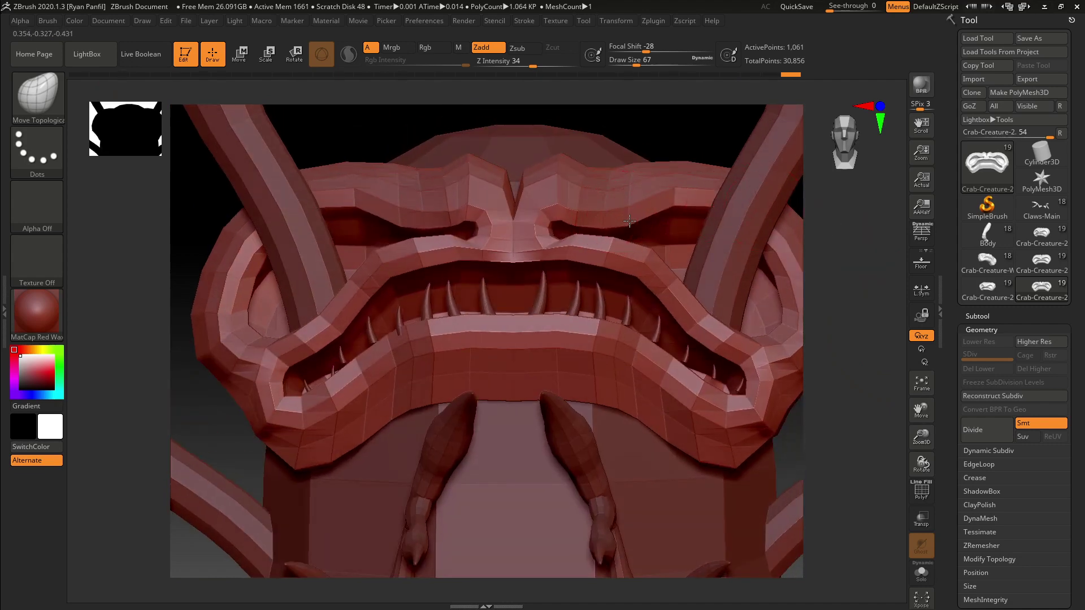
pyautogui.moveTo(860, 281)
pyautogui.mouseDown()
pyautogui.moveTo(865, 292)
pyautogui.moveTo(847, 283)
pyautogui.mouseUp()
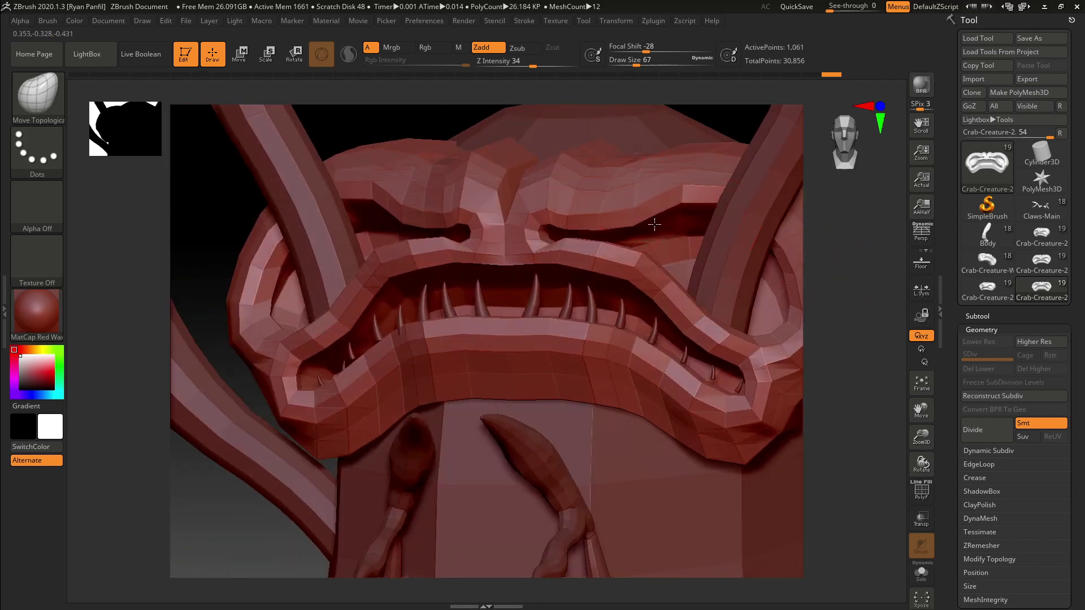
pyautogui.moveTo(870, 242)
pyautogui.mouseDown()
pyautogui.moveTo(859, 243)
pyautogui.moveTo(869, 243)
pyautogui.mouseUp()
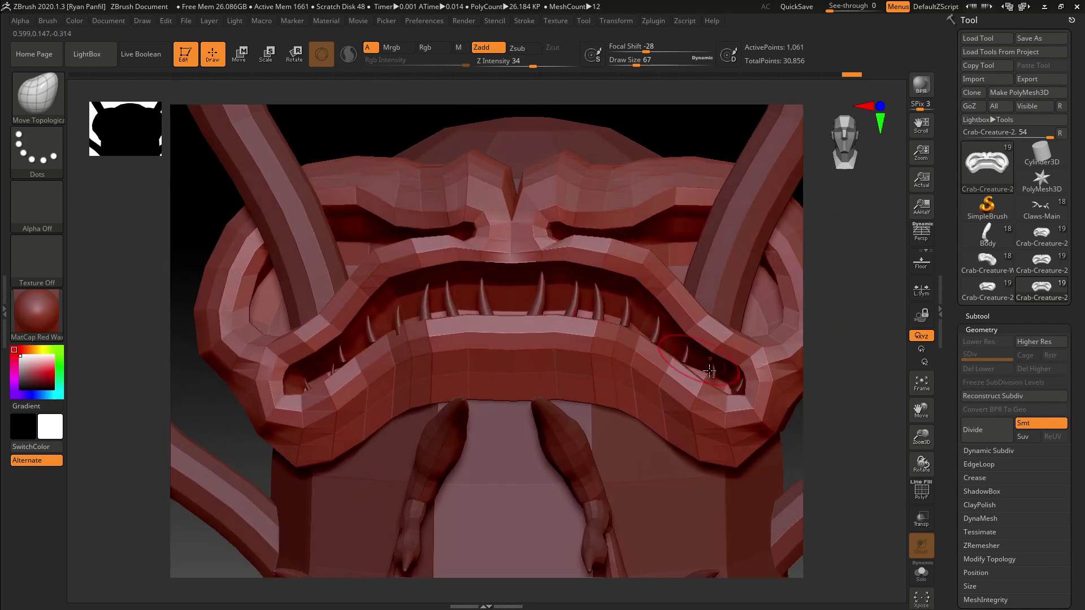
pyautogui.moveTo(715, 324); pyautogui.dragTo(715, 321)
# Reshape the outer side of the face around the rim of the antenna socket
pyautogui.moveTo(881, 275); pyautogui.dragTo(699, 312)
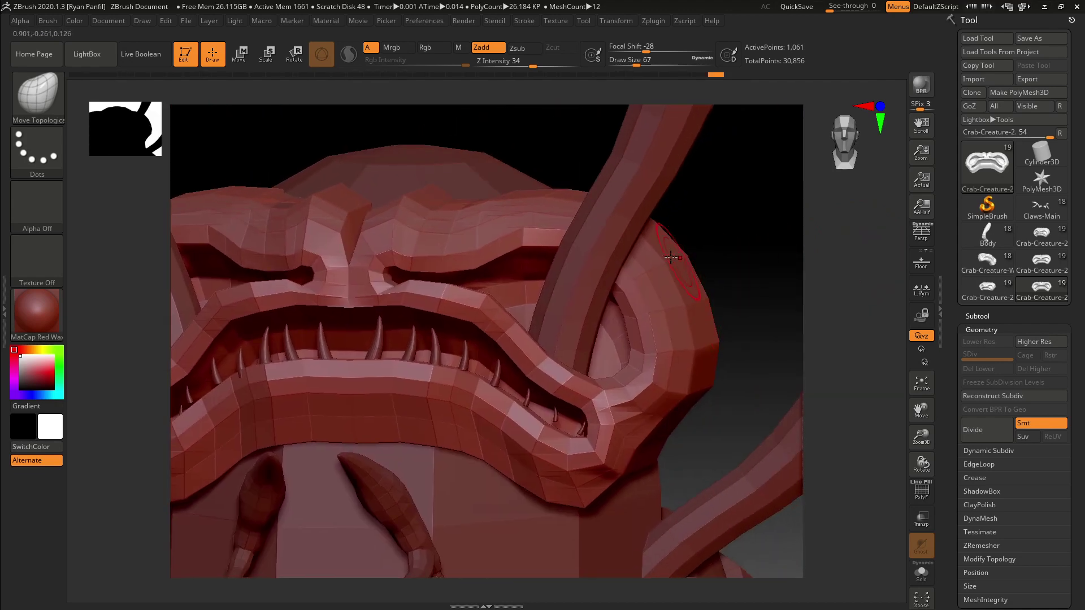
pyautogui.moveTo(790, 236); pyautogui.dragTo(691, 247)
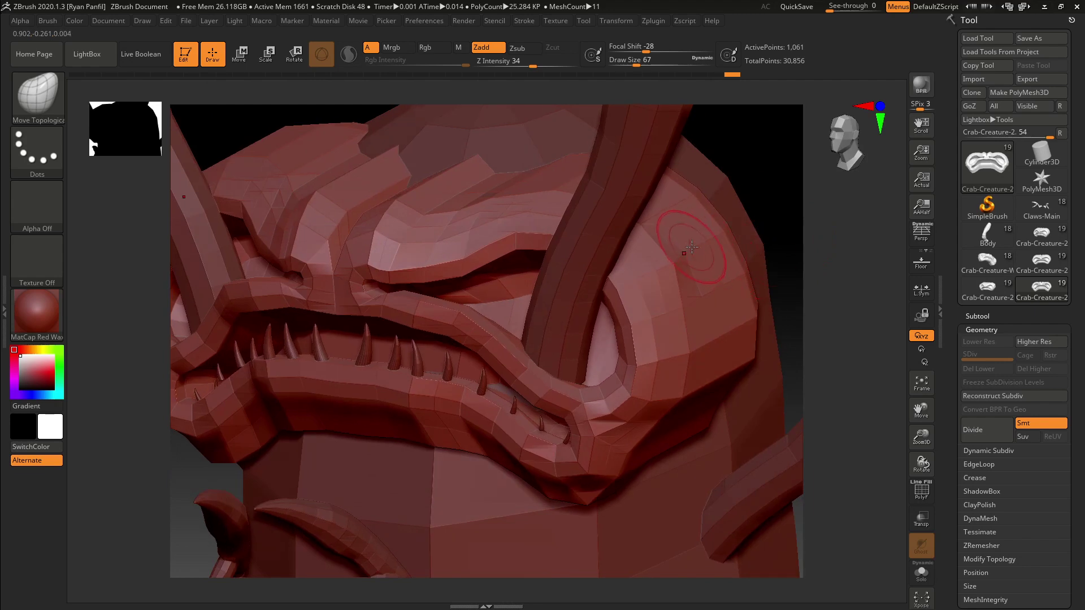
pyautogui.moveTo(851, 255); pyautogui.dragTo(880, 238)
pyautogui.moveTo(757, 239); pyautogui.dragTo(694, 246)
pyautogui.moveTo(832, 192)
pyautogui.mouseDown()
pyautogui.moveTo(840, 232)
pyautogui.moveTo(729, 234)
pyautogui.moveTo(767, 189)
pyautogui.mouseUp()
pyautogui.moveTo(845, 218); pyautogui.dragTo(870, 182)
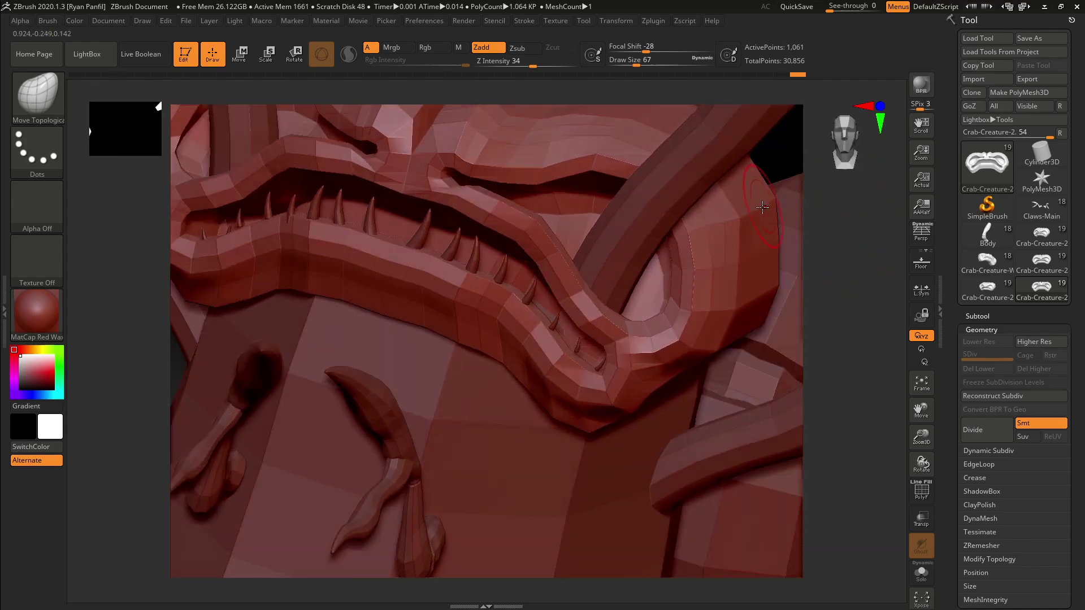
# Increase the draw size to 171 and pull the side of the head beside the antenna socket backward
pyautogui.moveTo(758, 215)
pyautogui.mouseDown()
pyautogui.moveTo(842, 220)
pyautogui.moveTo(770, 317)
pyautogui.moveTo(839, 265)
pyautogui.moveTo(739, 230)
pyautogui.moveTo(710, 249)
pyautogui.moveTo(666, 243)
pyautogui.moveTo(781, 254)
pyautogui.moveTo(790, 315)
pyautogui.moveTo(673, 169)
pyautogui.moveTo(689, 199)
pyautogui.moveTo(690, 184)
pyautogui.moveTo(678, 203)
pyautogui.moveTo(697, 211)
pyautogui.moveTo(660, 231)
pyautogui.moveTo(577, 403)
pyautogui.mouseUp()
pyautogui.moveTo(820, 270); pyautogui.dragTo(477, 362)
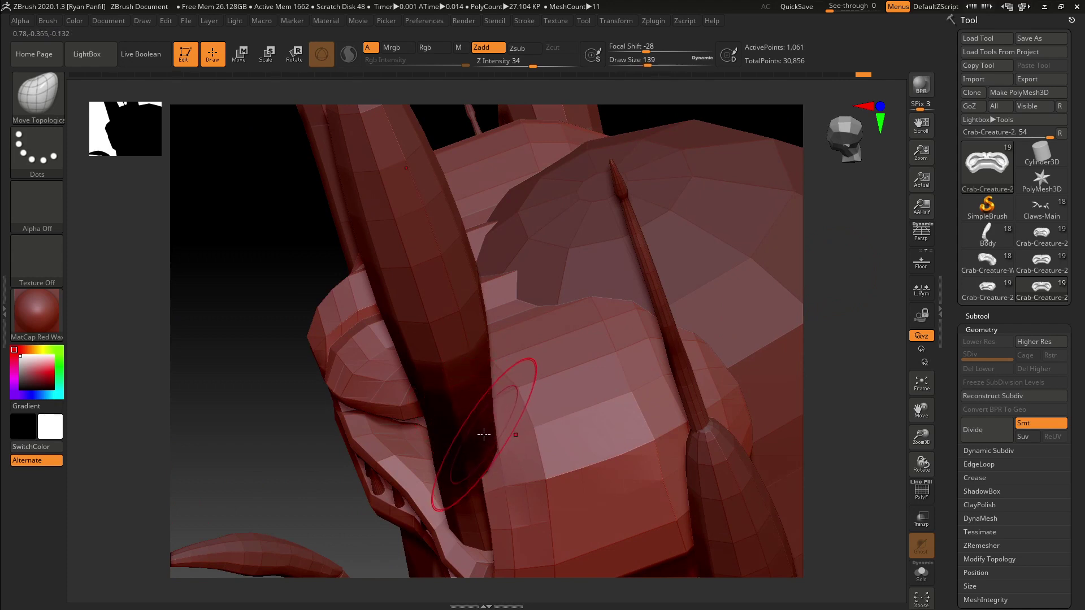
pyautogui.press(']')
pyautogui.moveTo(486, 481); pyautogui.dragTo(504, 478)
pyautogui.moveTo(553, 414); pyautogui.dragTo(611, 404)
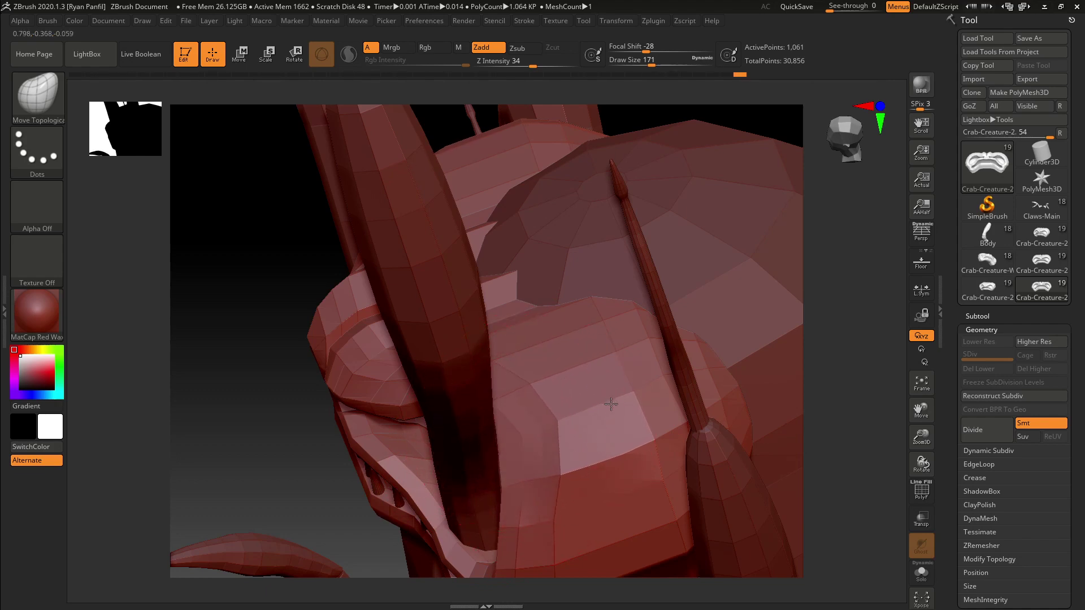
# Push the outer part of the brow edge above the eye backward, working from a raised angle
pyautogui.moveTo(851, 378); pyautogui.dragTo(893, 372)
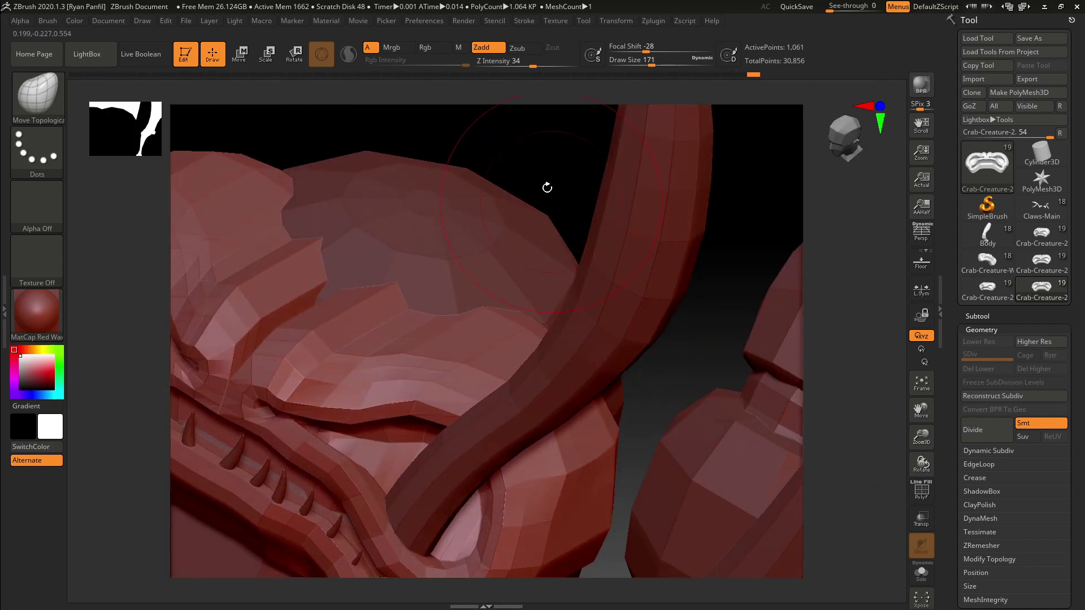
pyautogui.moveTo(547, 187)
pyautogui.mouseDown()
pyautogui.moveTo(551, 239)
pyautogui.moveTo(500, 313)
pyautogui.mouseUp()
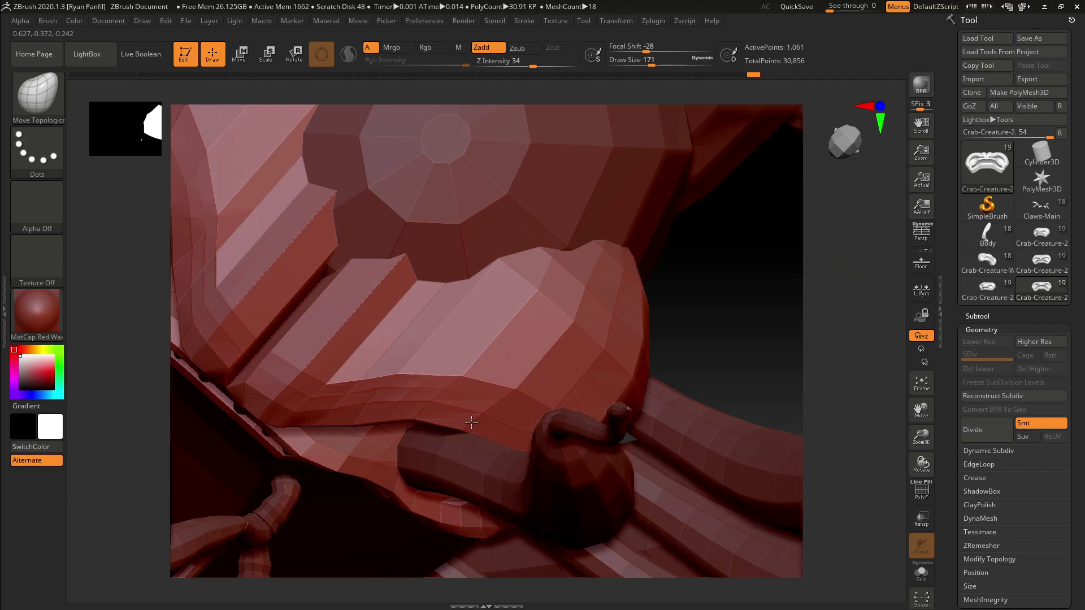
pyautogui.moveTo(504, 397); pyautogui.dragTo(515, 386)
pyautogui.moveTo(448, 368); pyautogui.dragTo(451, 358)
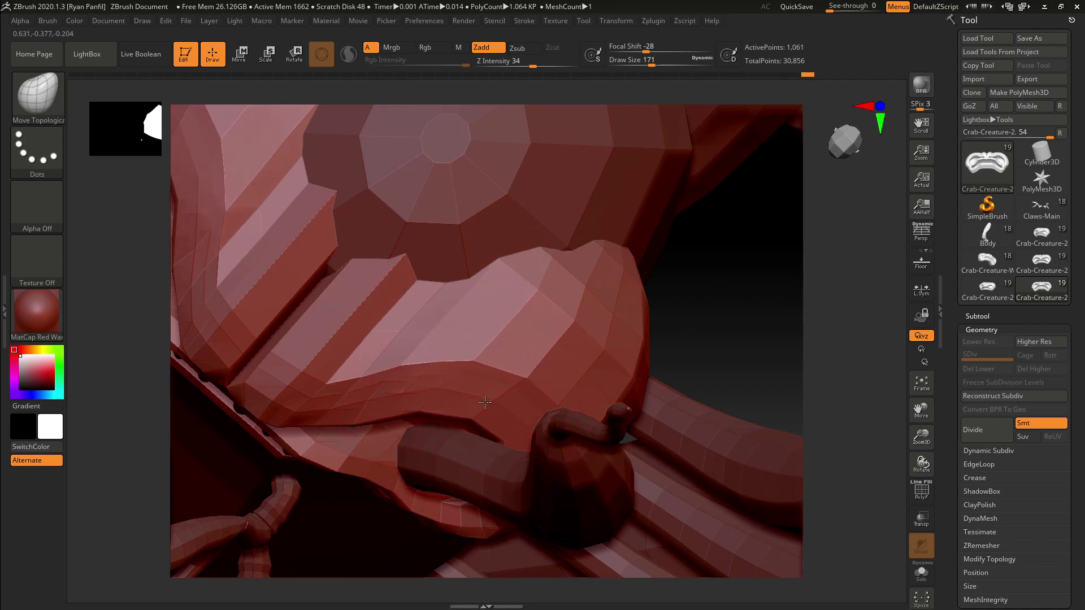
pyautogui.moveTo(484, 402); pyautogui.dragTo(491, 397)
# Examine the reshaped face from the front and at a slight angle, close up and with the upper body in view
pyautogui.moveTo(757, 333)
pyautogui.mouseDown()
pyautogui.moveTo(729, 341)
pyautogui.moveTo(742, 329)
pyautogui.mouseUp()
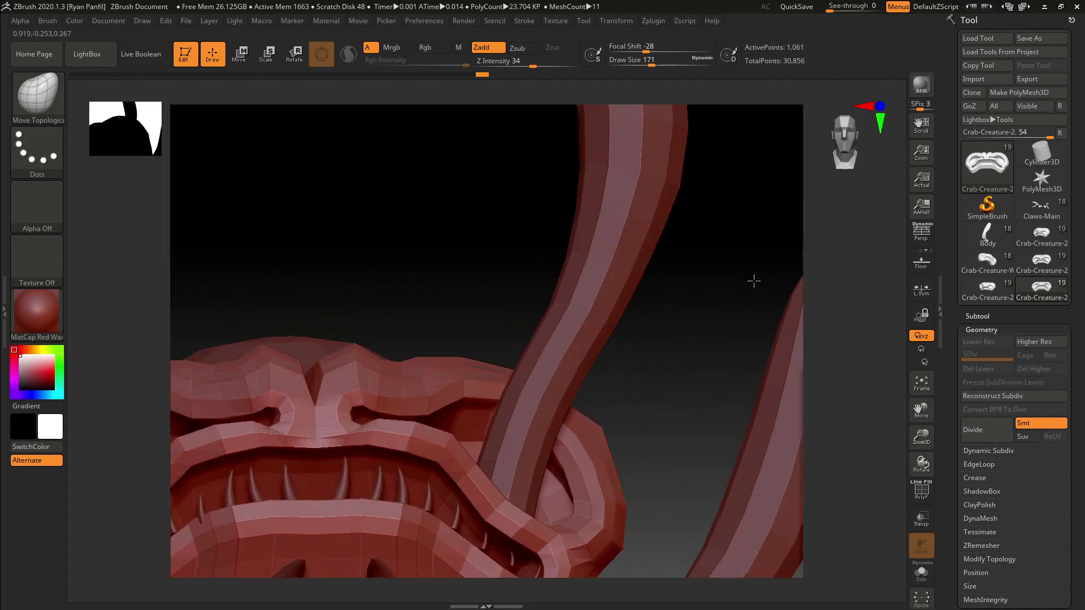
pyautogui.moveTo(754, 281)
pyautogui.mouseDown()
pyautogui.moveTo(690, 376)
pyautogui.moveTo(721, 239)
pyautogui.moveTo(650, 367)
pyautogui.mouseUp()
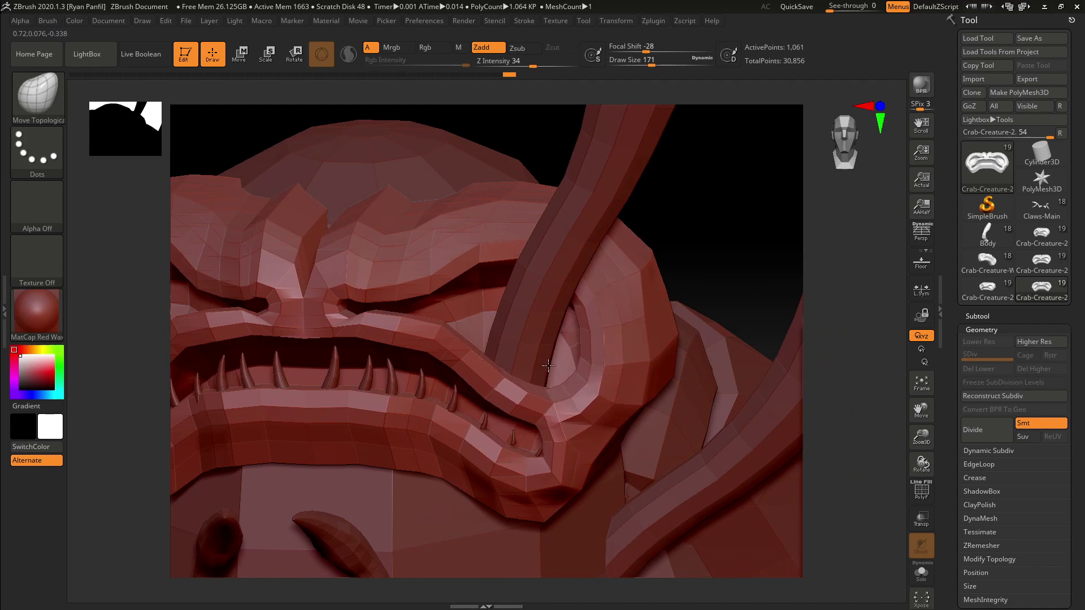
pyautogui.moveTo(716, 283); pyautogui.dragTo(842, 222)
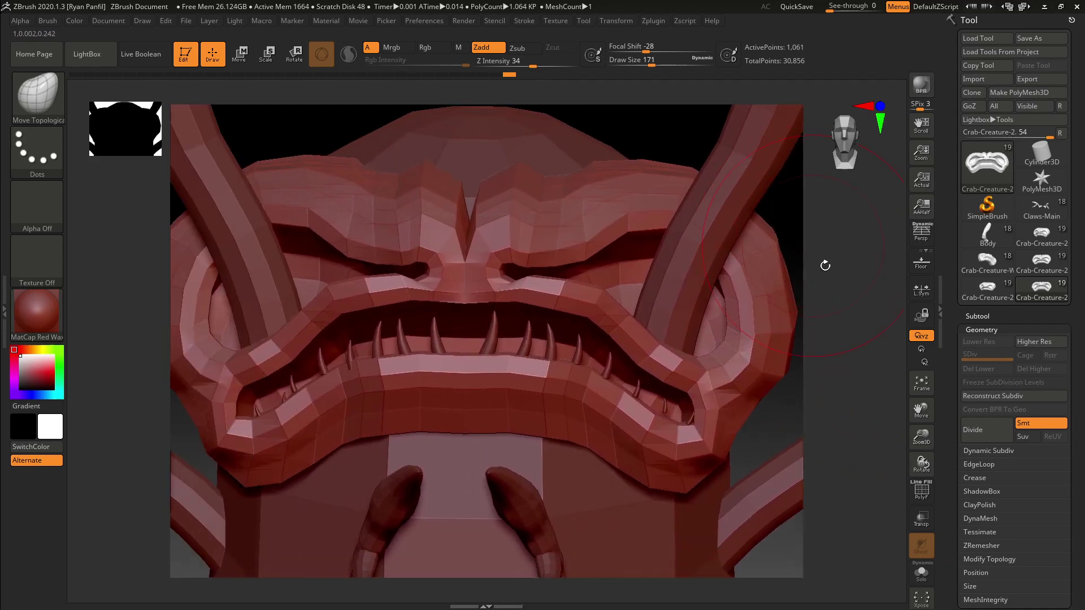
pyautogui.moveTo(925, 435); pyautogui.dragTo(925, 356)
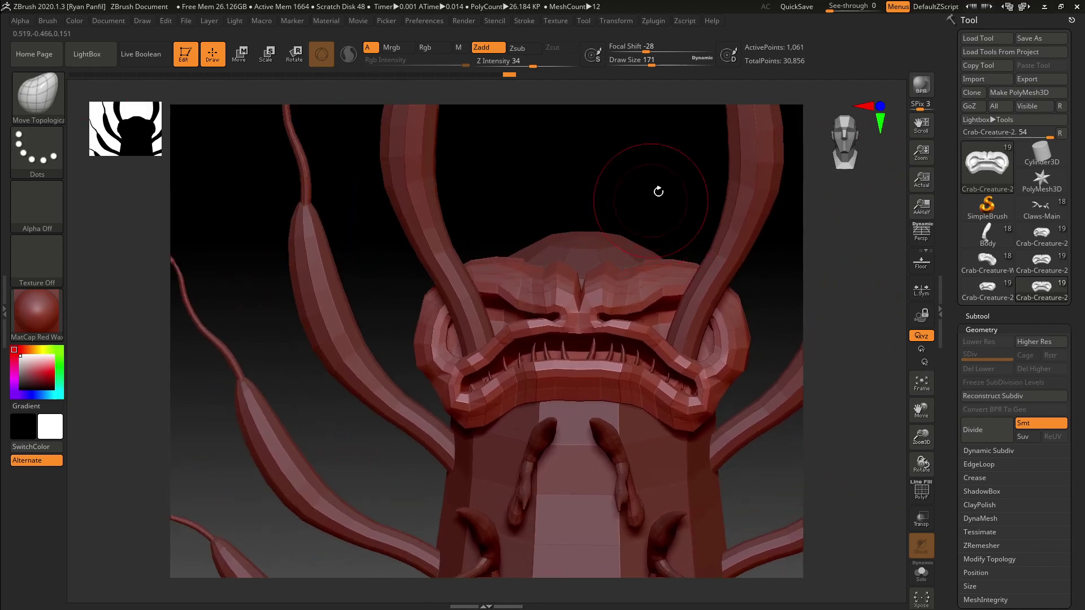
pyautogui.keyDown('alt'); pyautogui.moveTo(659, 191); pyautogui.dragTo(558, 199); pyautogui.keyUp('alt')
pyautogui.moveTo(692, 245)
pyautogui.mouseDown()
pyautogui.moveTo(709, 226)
pyautogui.moveTo(702, 246)
pyautogui.mouseUp()
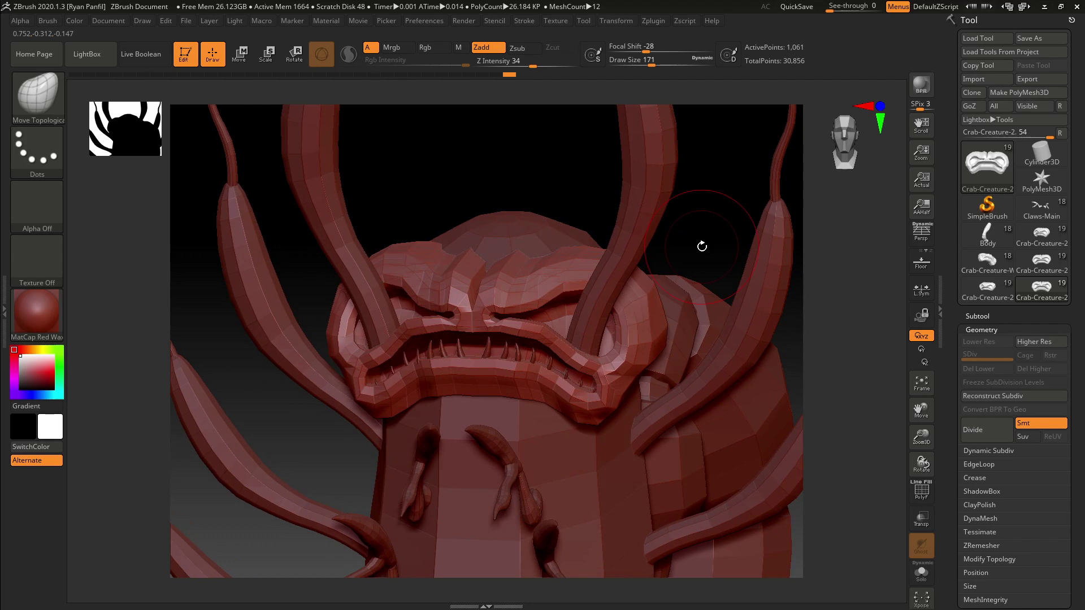